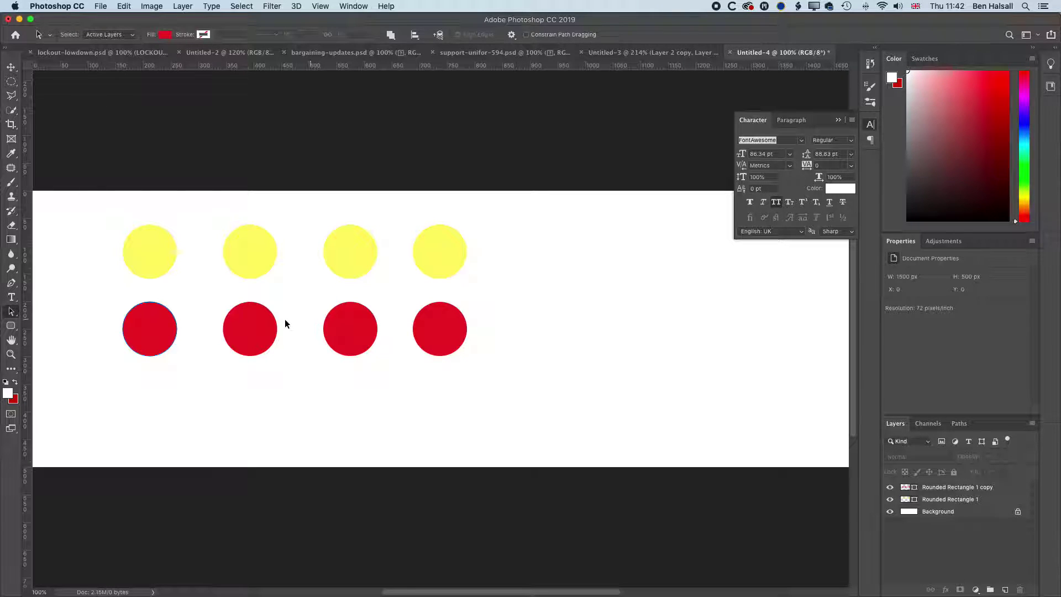
# - Turn on Auto-Select for the Move tool and duplicate the row of yellow circles straight down below the red row
pyautogui.scroll(1, 338, 344)
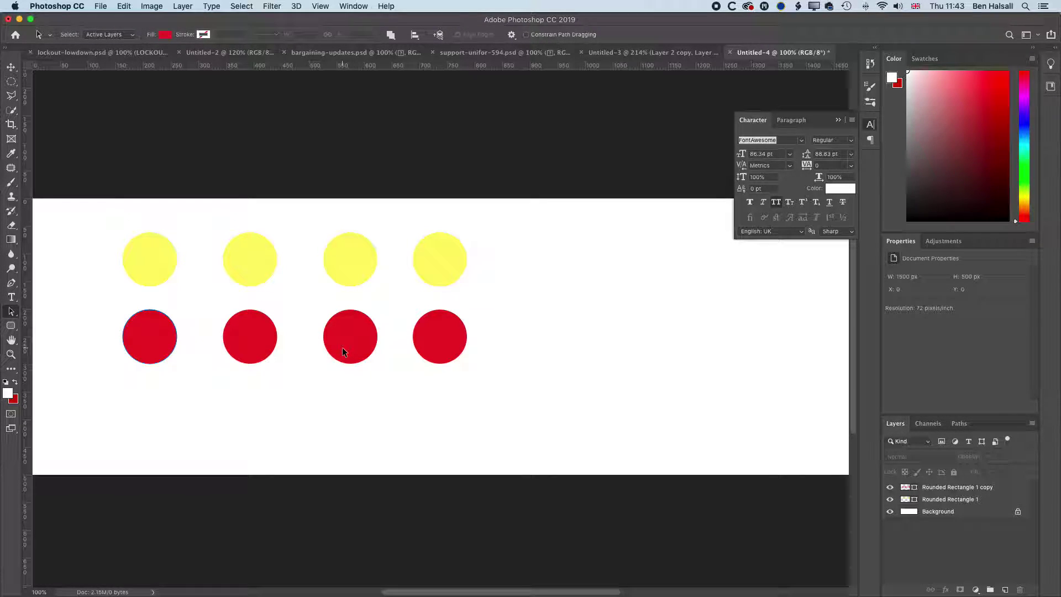
pyautogui.click(11, 66)
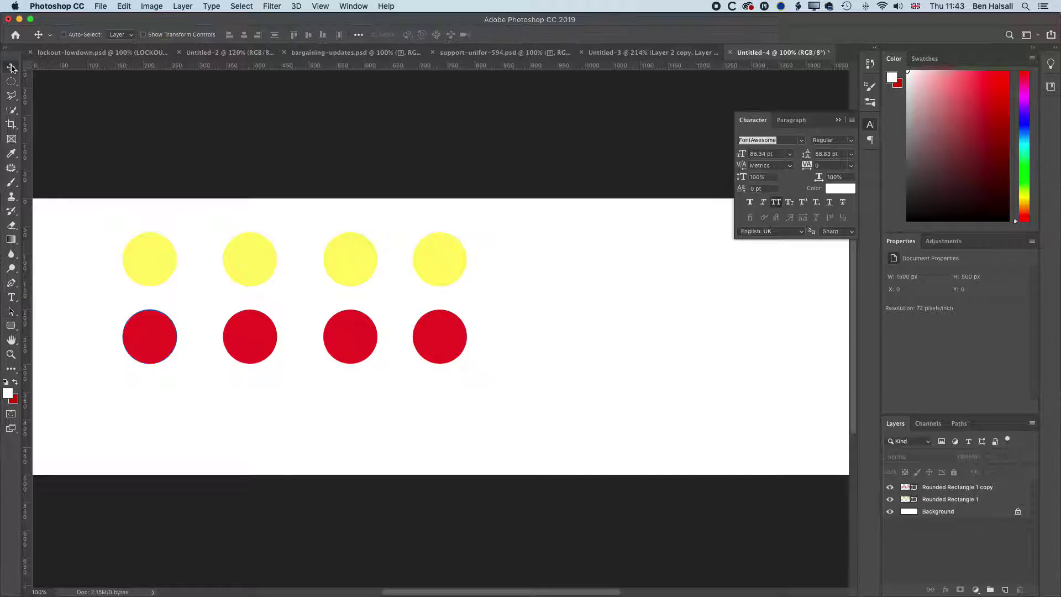
pyautogui.click(243, 262)
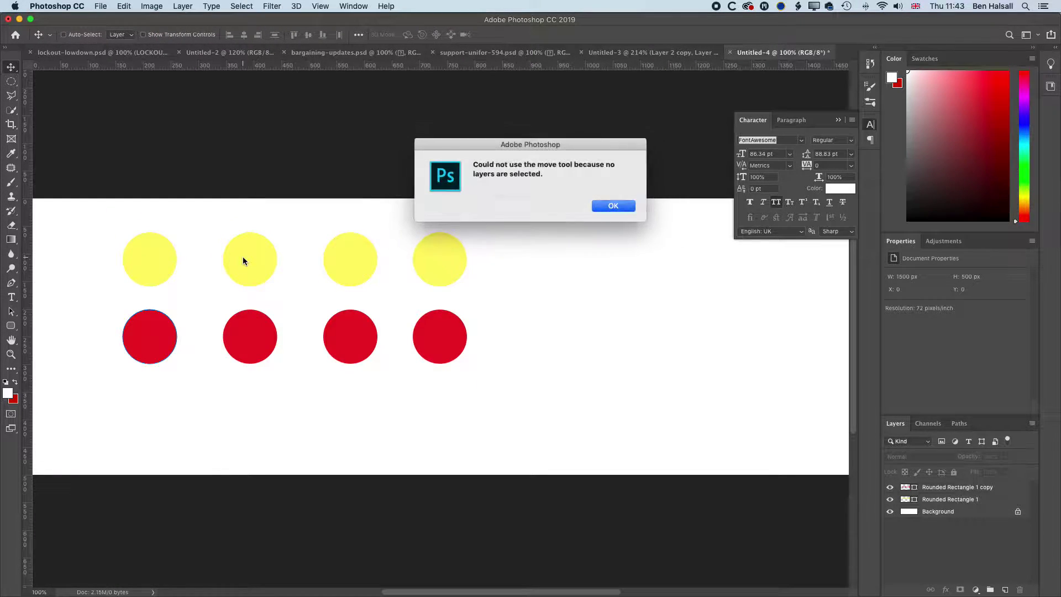
pyautogui.click(602, 206)
pyautogui.scroll(1, 166, 143)
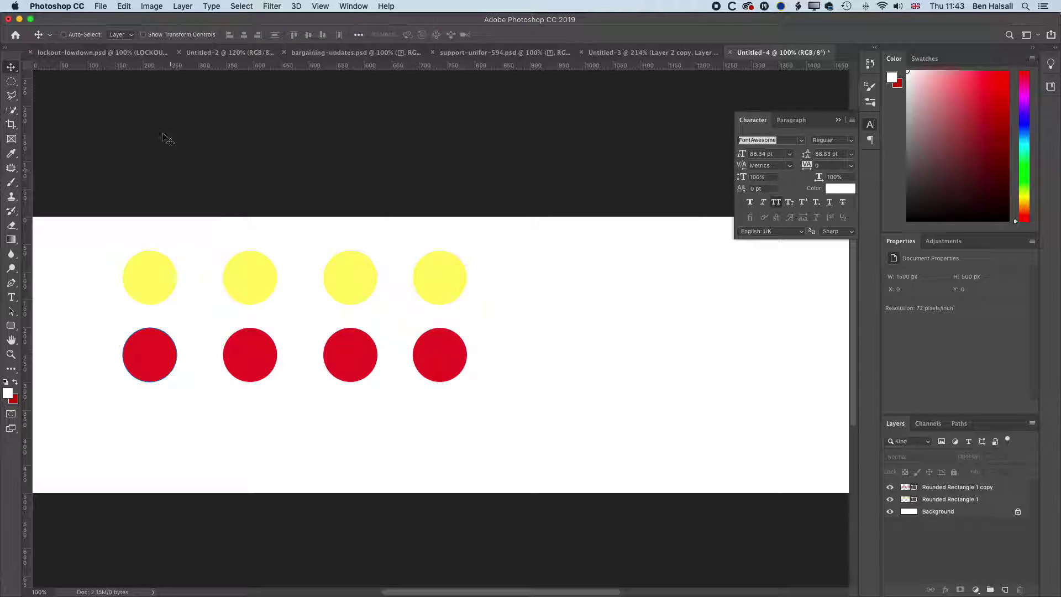
pyautogui.click(64, 34)
pyautogui.click(253, 274)
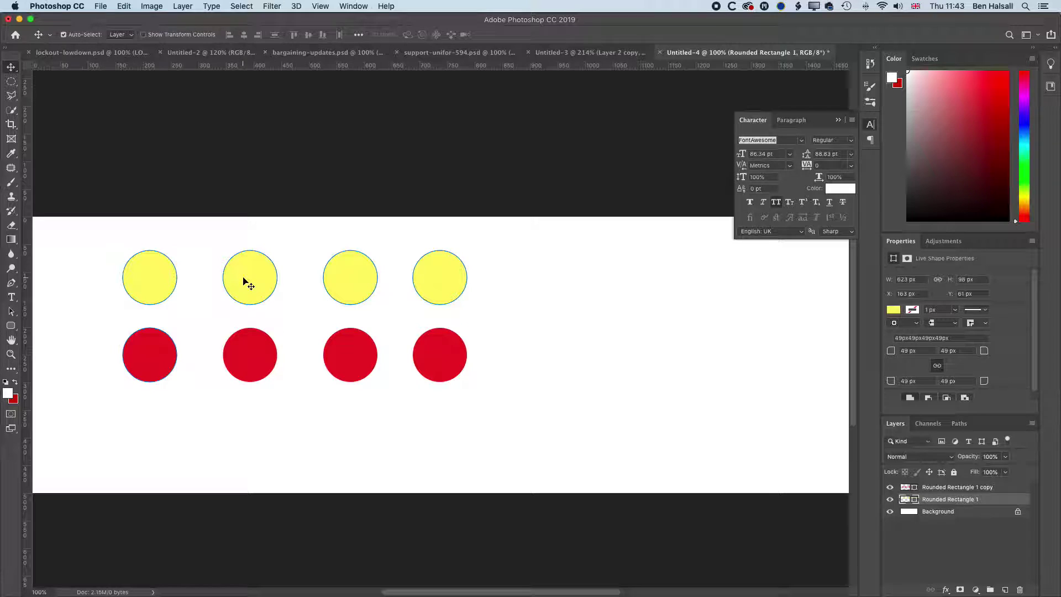
pyautogui.moveTo(244, 281); pyautogui.dragTo(244, 444)
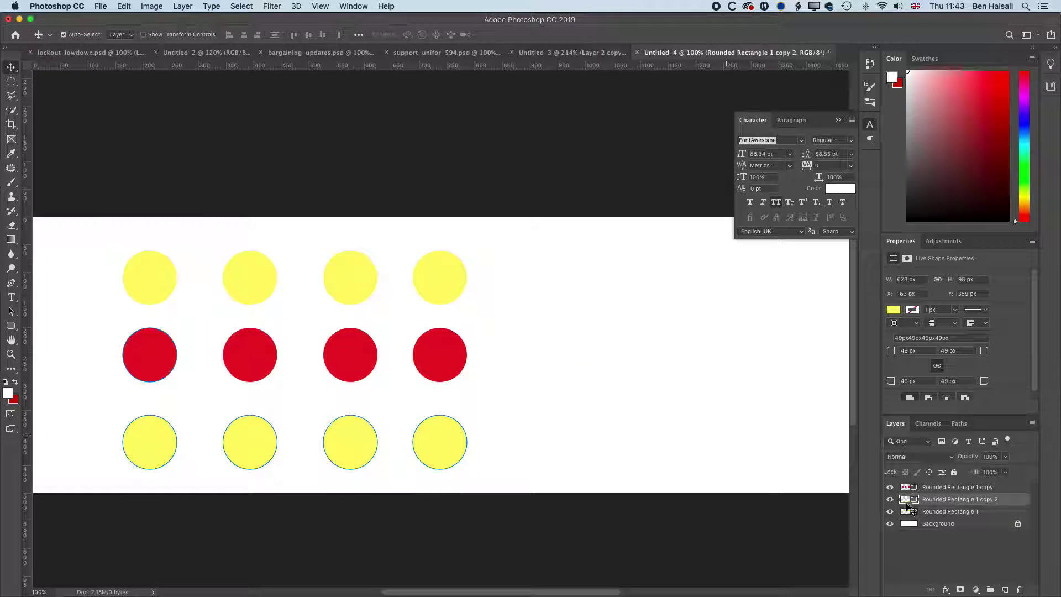
# - Select the three circle-row layers and distribute them evenly by their vertical centres
pyautogui.click(947, 490)
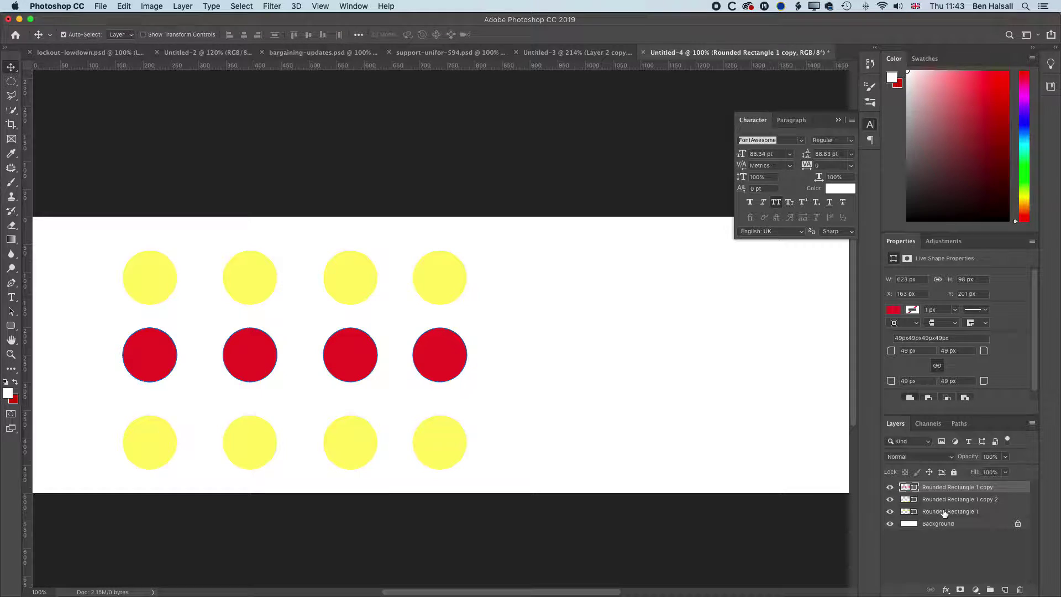
pyautogui.keyDown('shift'); pyautogui.click(945, 511); pyautogui.keyUp('shift')
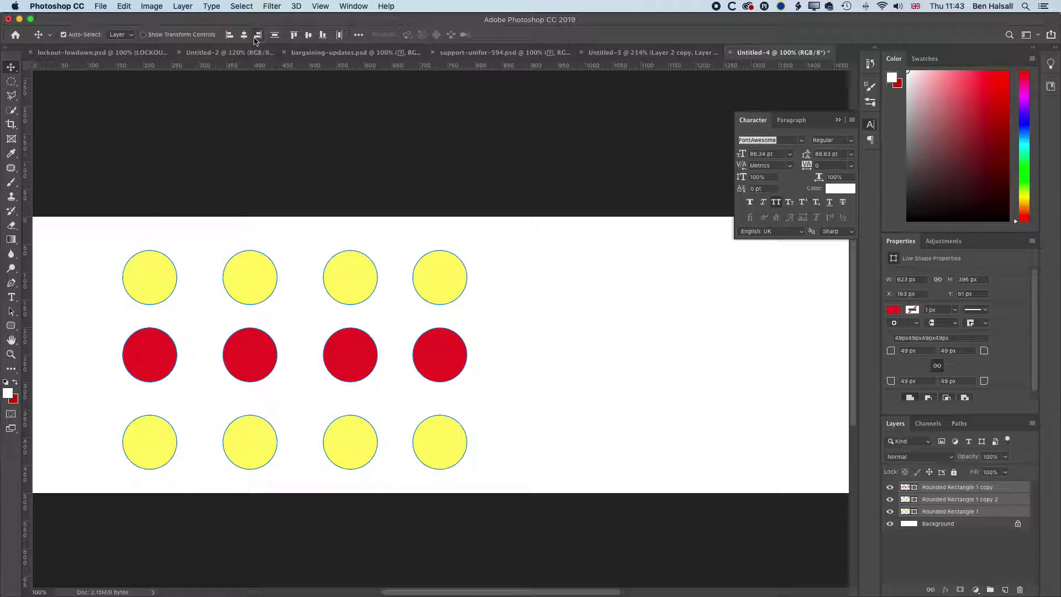
pyautogui.click(359, 36)
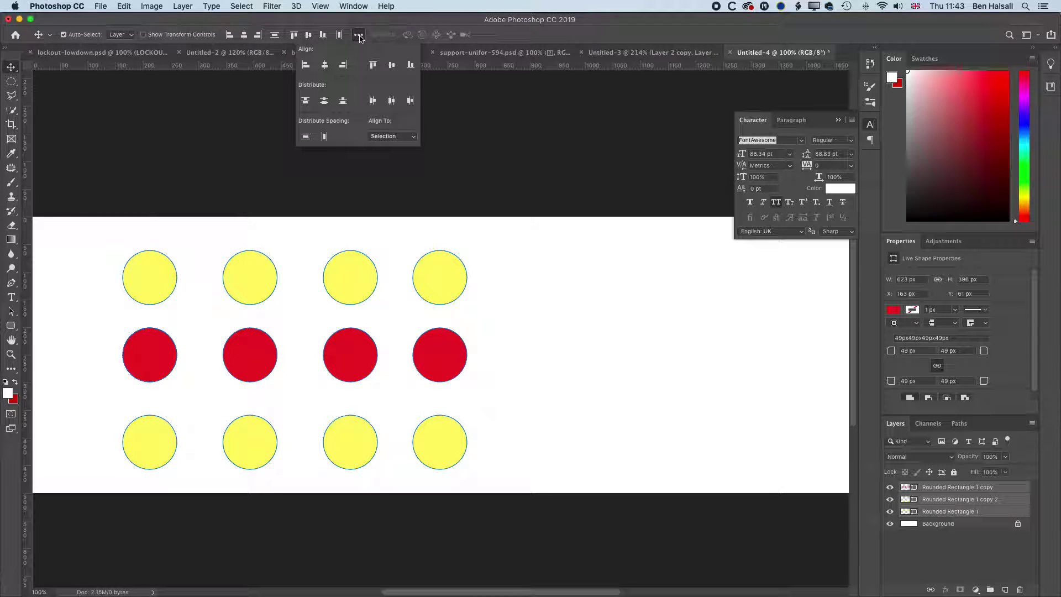
pyautogui.click(325, 101)
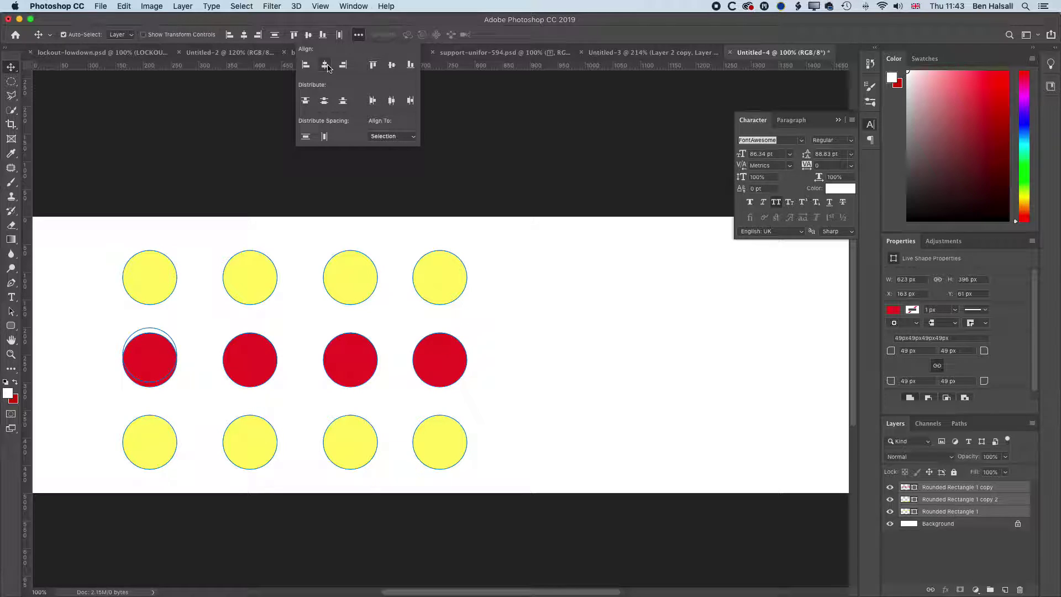
pyautogui.click(358, 34)
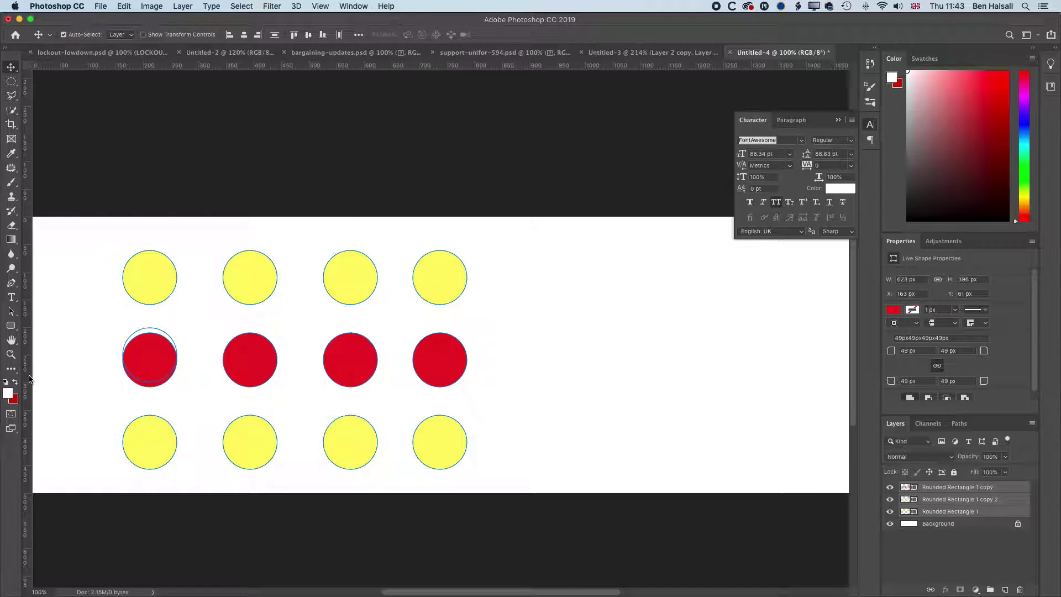
# - Select the first red circle's path on the Rounded Rectangle 1 copy layer and convert the live shape into a regular path
pyautogui.click(11, 311)
pyautogui.click(149, 336)
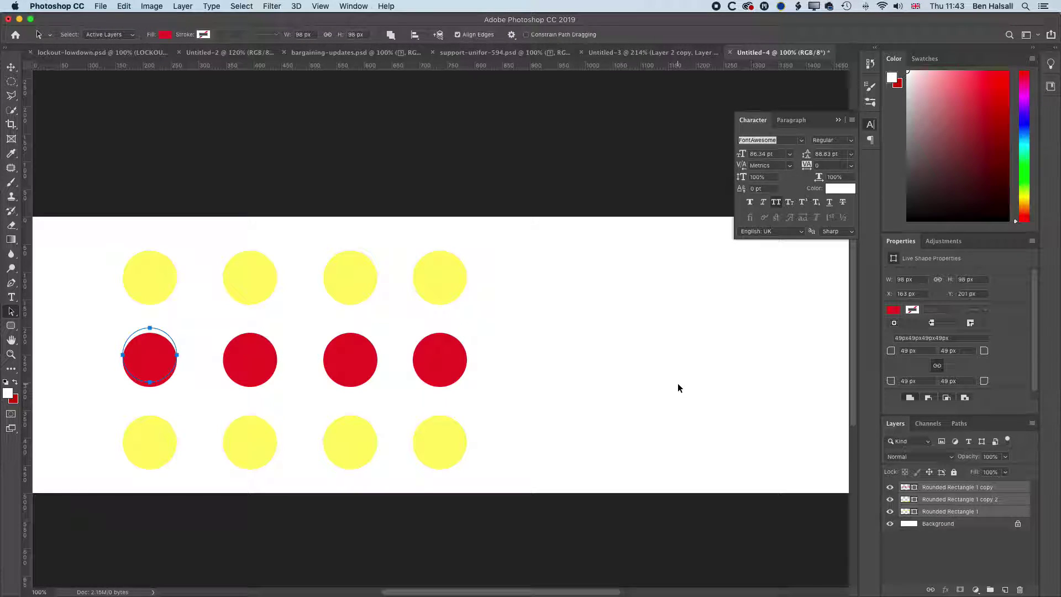
pyautogui.click(943, 499)
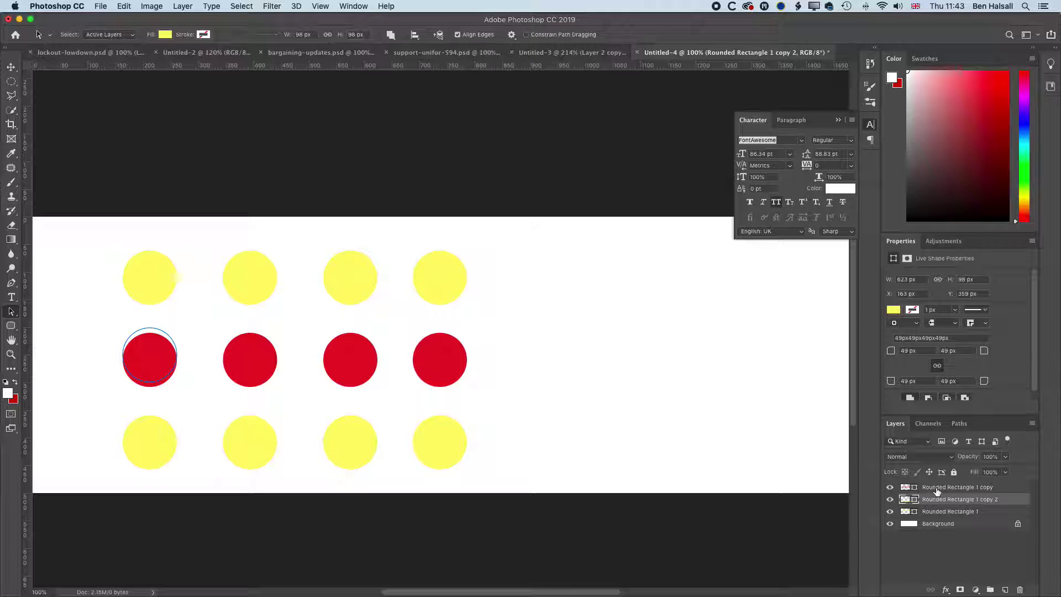
pyautogui.click(937, 489)
pyautogui.click(144, 331)
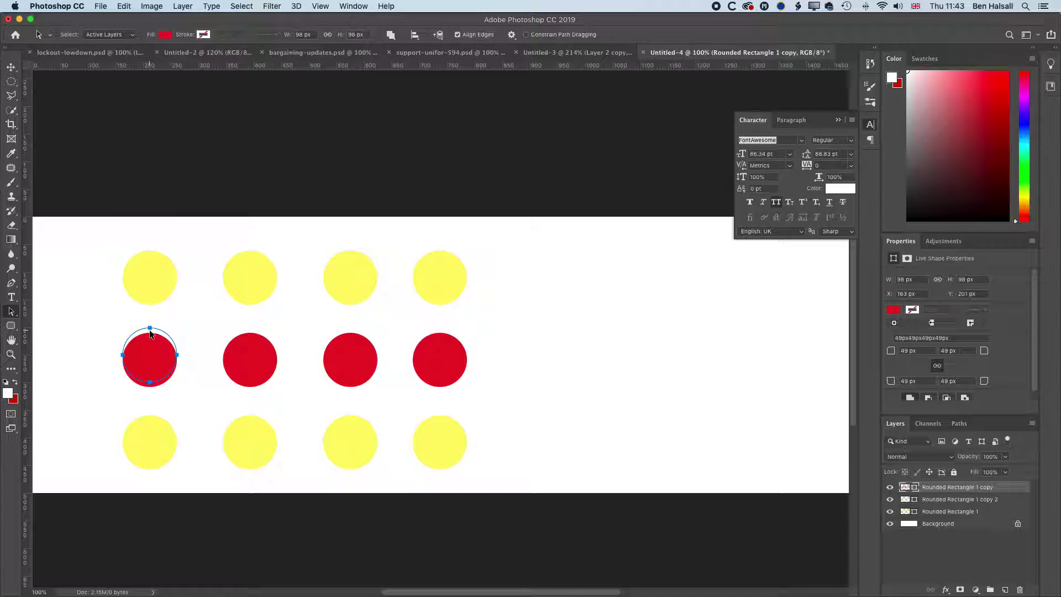
pyautogui.click(149, 330)
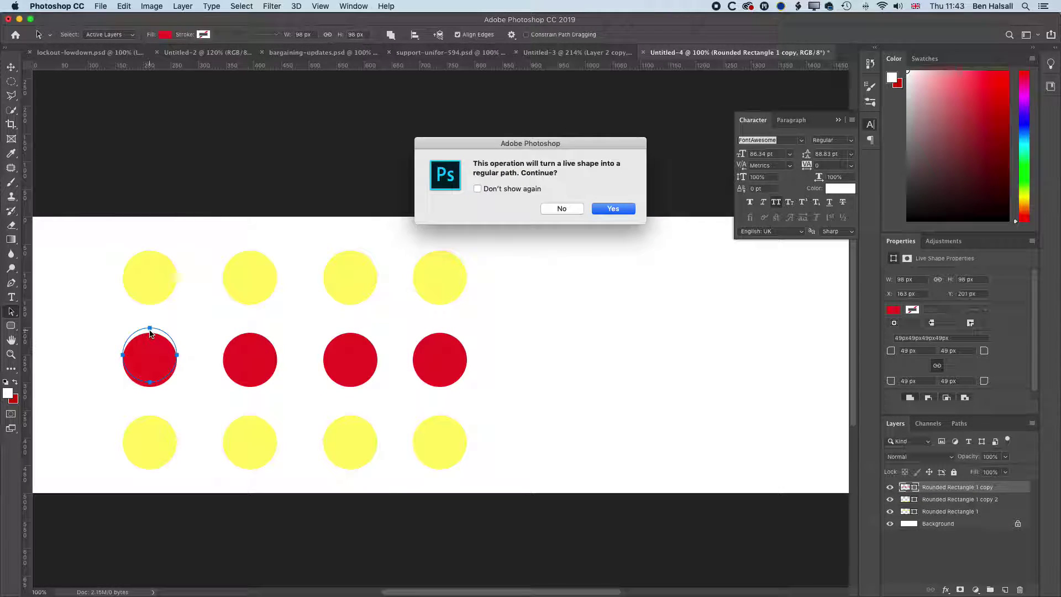
pyautogui.click(624, 210)
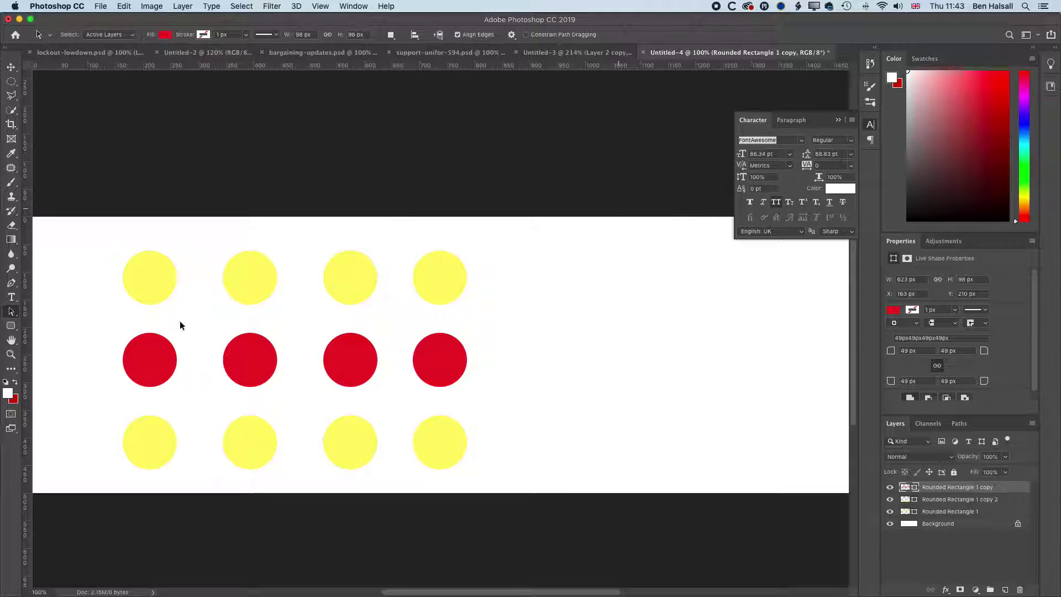
# - Duplicate the fourth red circle twice along the row to extend it to six circles
pyautogui.click(163, 365)
pyautogui.click(426, 360)
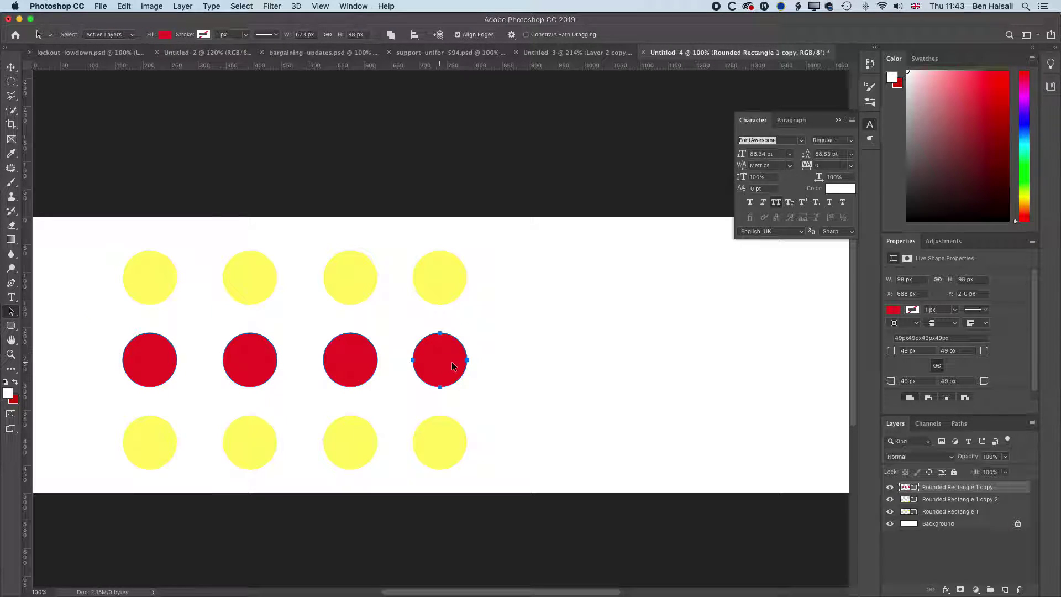
pyautogui.moveTo(452, 365); pyautogui.dragTo(529, 366)
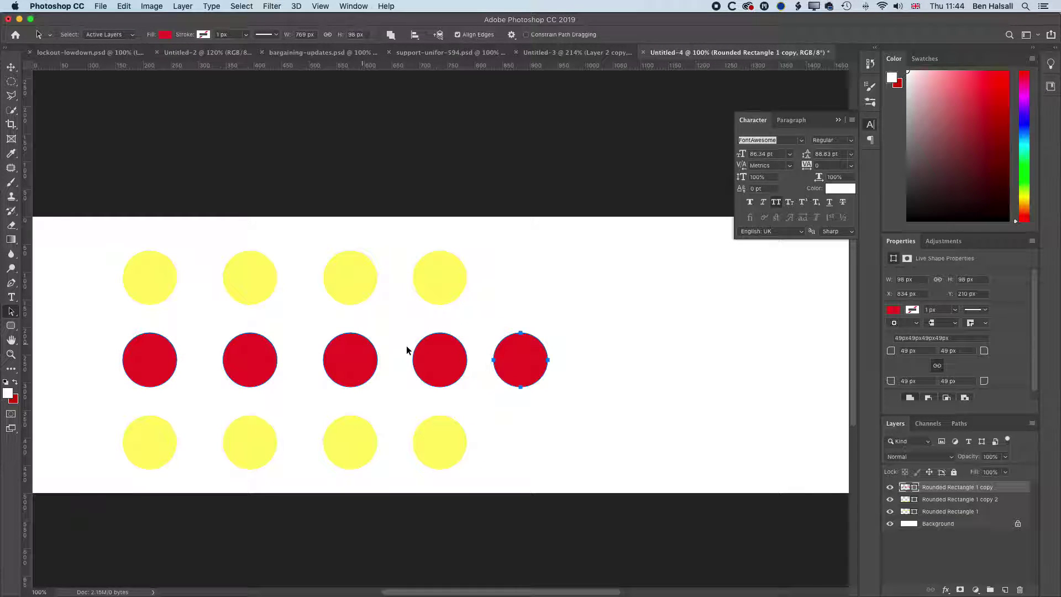
pyautogui.click(285, 275)
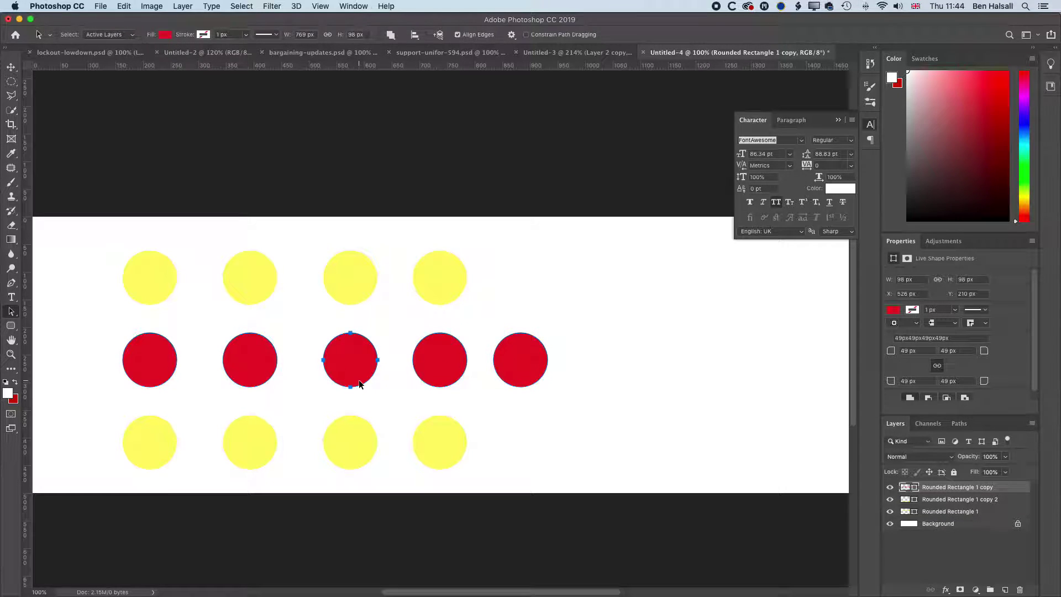
pyautogui.click(519, 362)
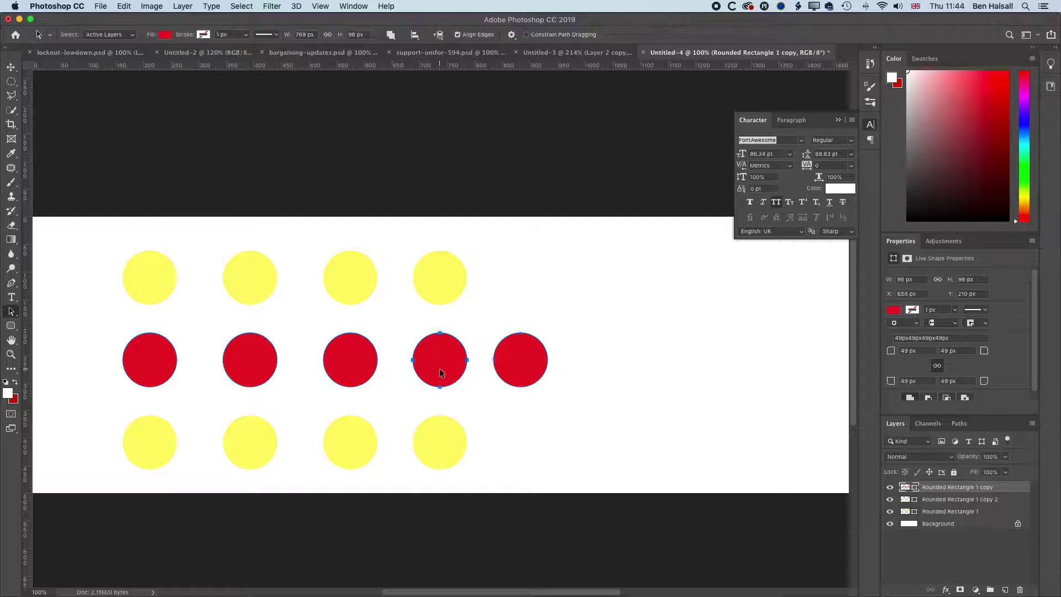
pyautogui.moveTo(433, 360); pyautogui.dragTo(607, 361)
# - Select all six red circles and distribute them evenly by their horizontal centres, then deselect them
pyautogui.keyDown('shift'); pyautogui.click(521, 360); pyautogui.keyUp('shift')
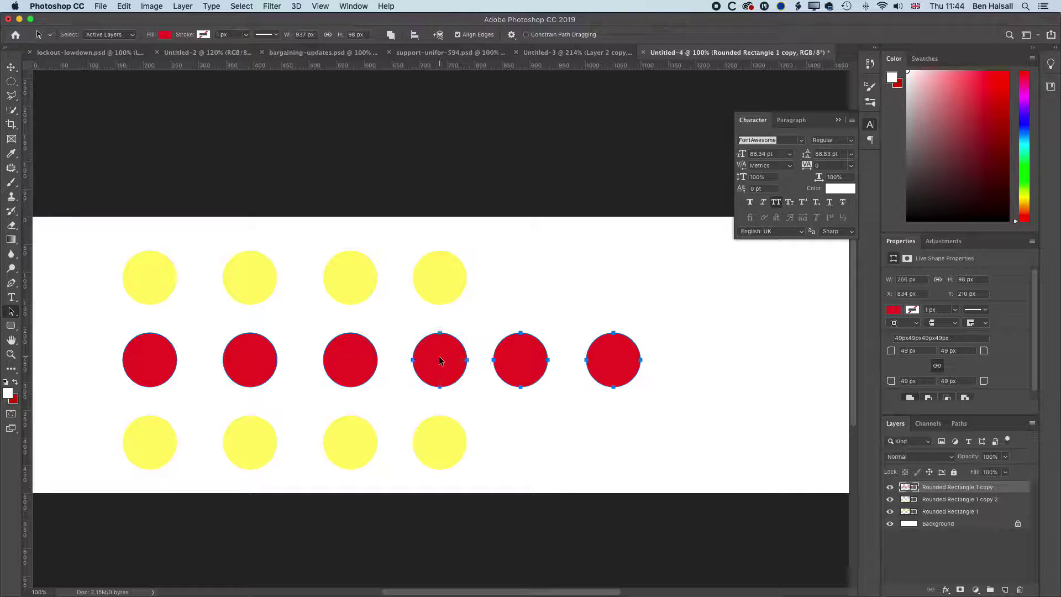
pyautogui.keyDown('shift'); pyautogui.click(439, 360); pyautogui.keyUp('shift')
pyautogui.keyDown('shift'); pyautogui.click(354, 360); pyautogui.keyUp('shift')
pyautogui.keyDown('shift'); pyautogui.click(233, 354); pyautogui.keyUp('shift')
pyautogui.keyDown('shift'); pyautogui.click(151, 359); pyautogui.keyUp('shift')
pyautogui.click(414, 35)
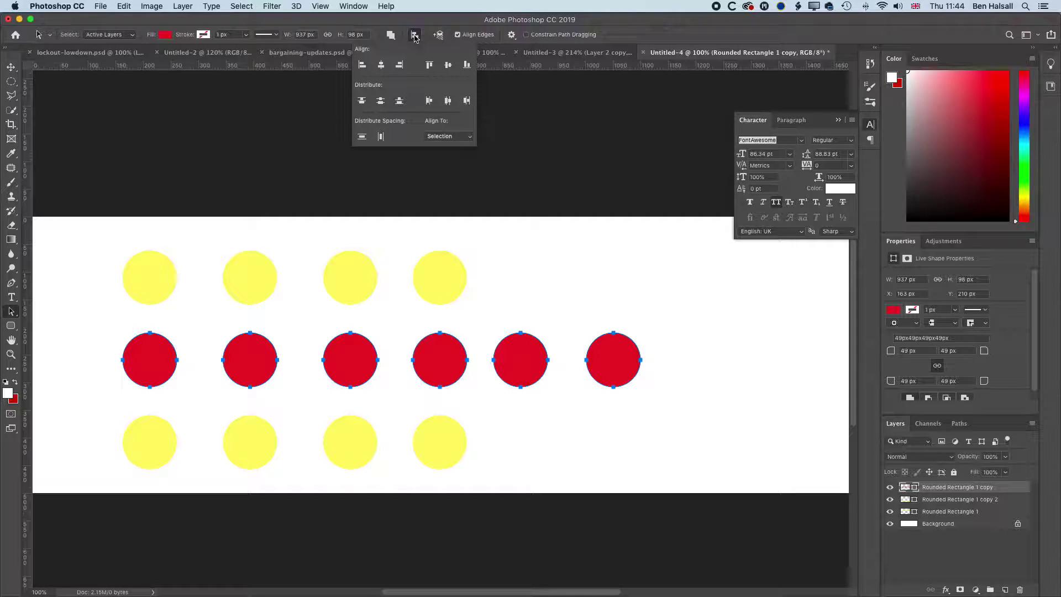
pyautogui.click(449, 102)
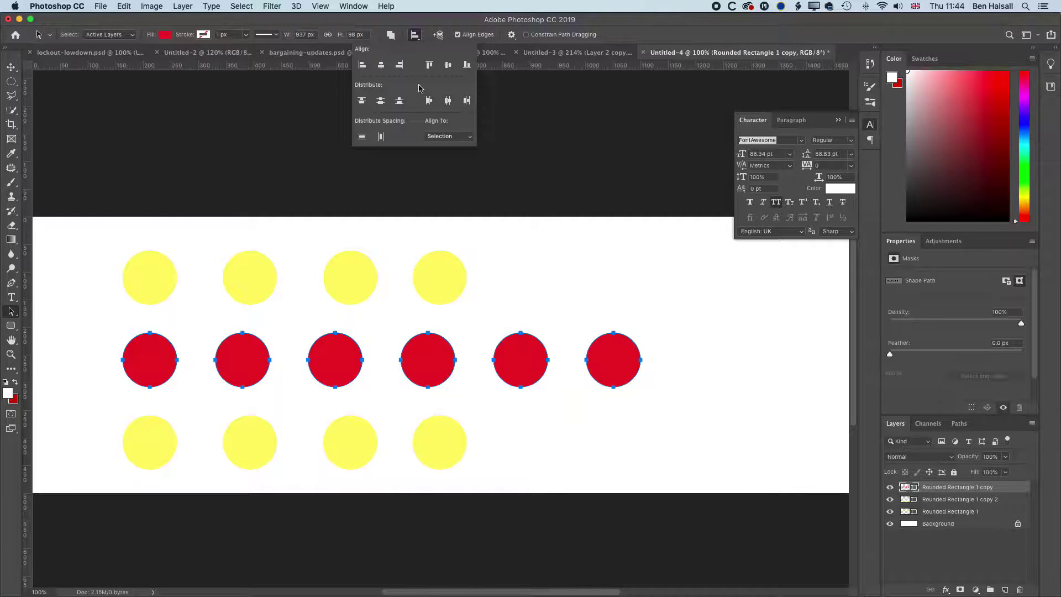
pyautogui.click(550, 221)
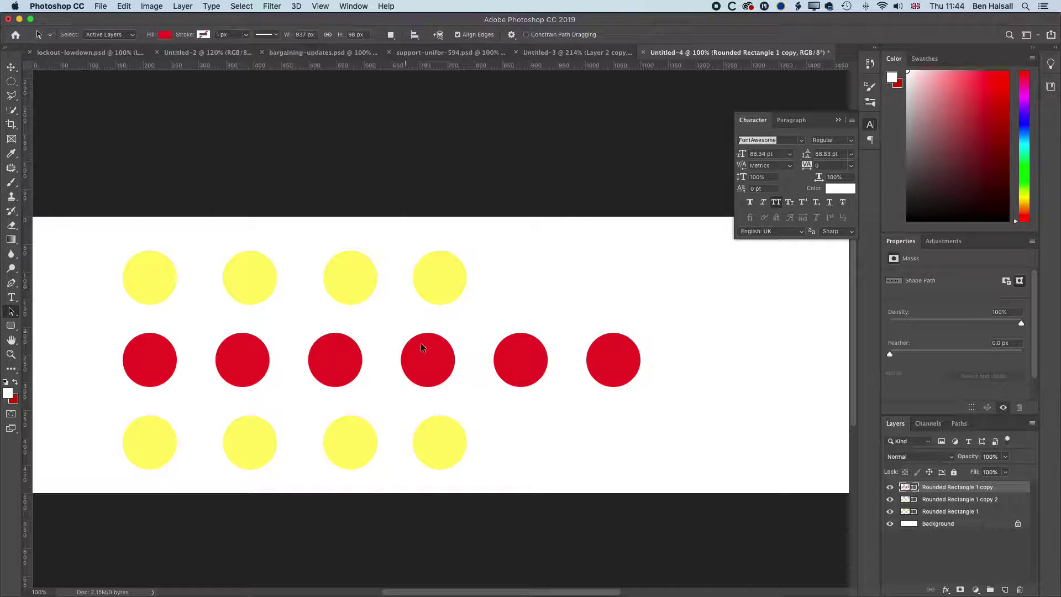
# - Try a green fill on the middle row of circles and settle on an orange fill
pyautogui.click(418, 362)
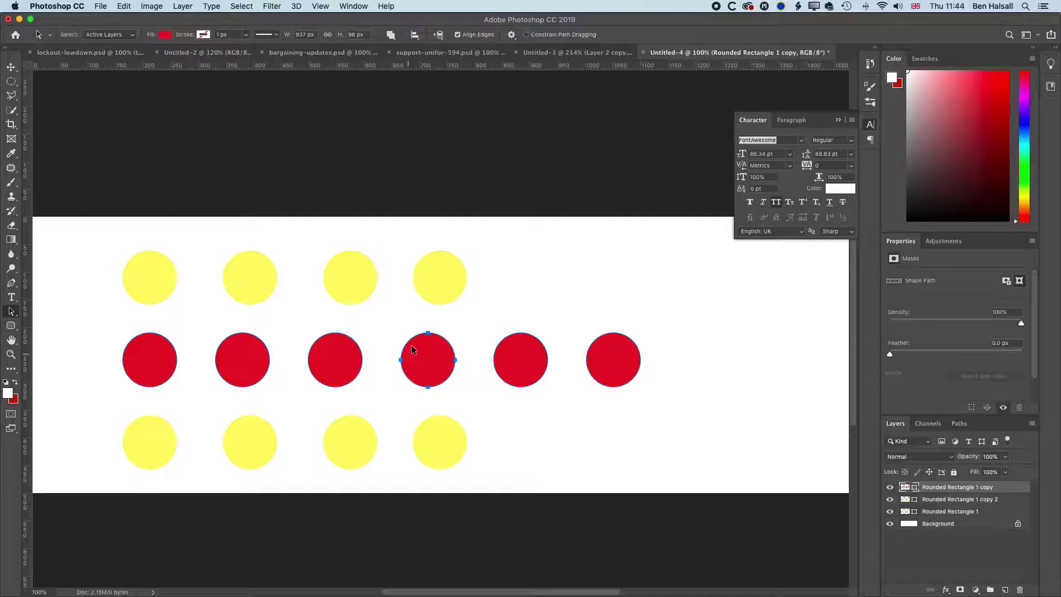
pyautogui.click(164, 36)
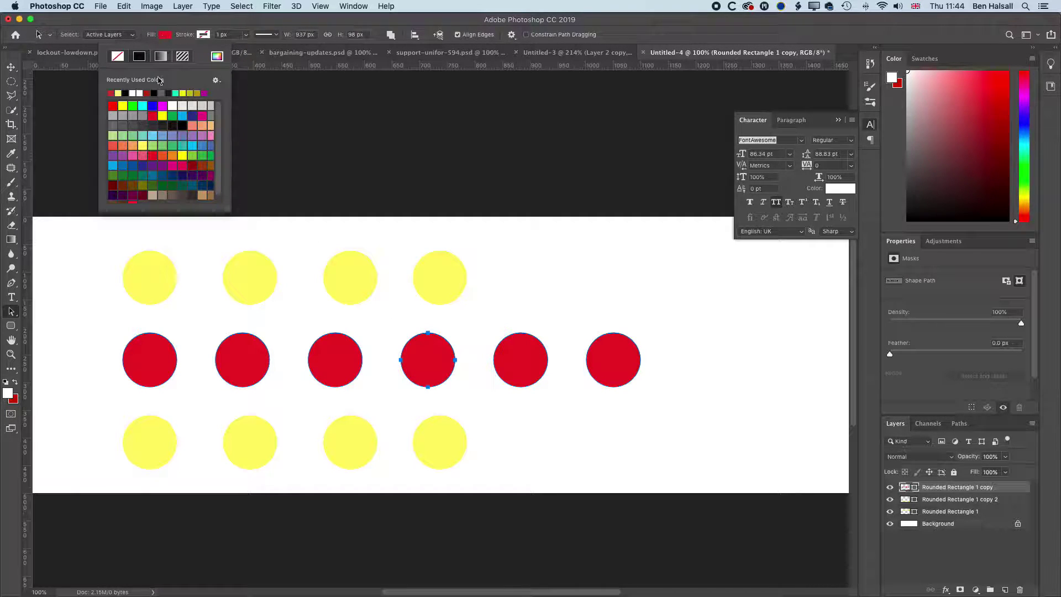
pyautogui.click(132, 105)
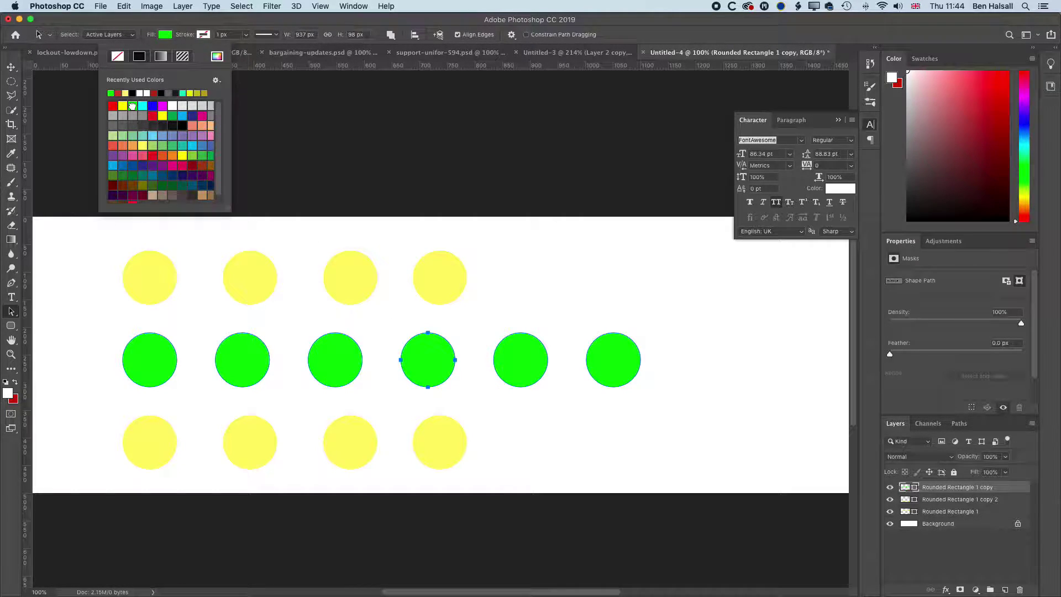
pyautogui.click(164, 155)
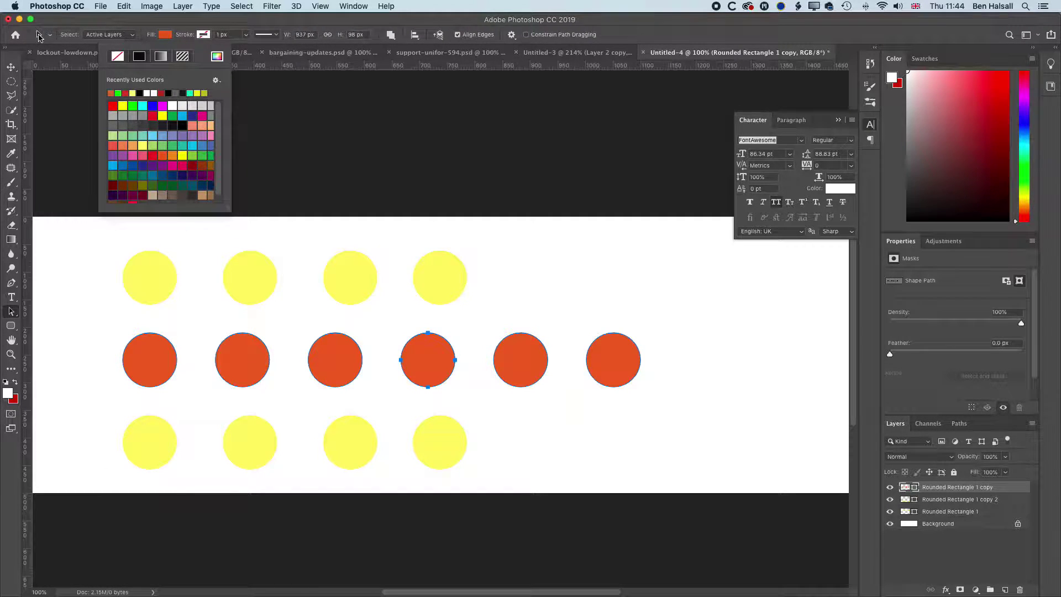
pyautogui.press('v')
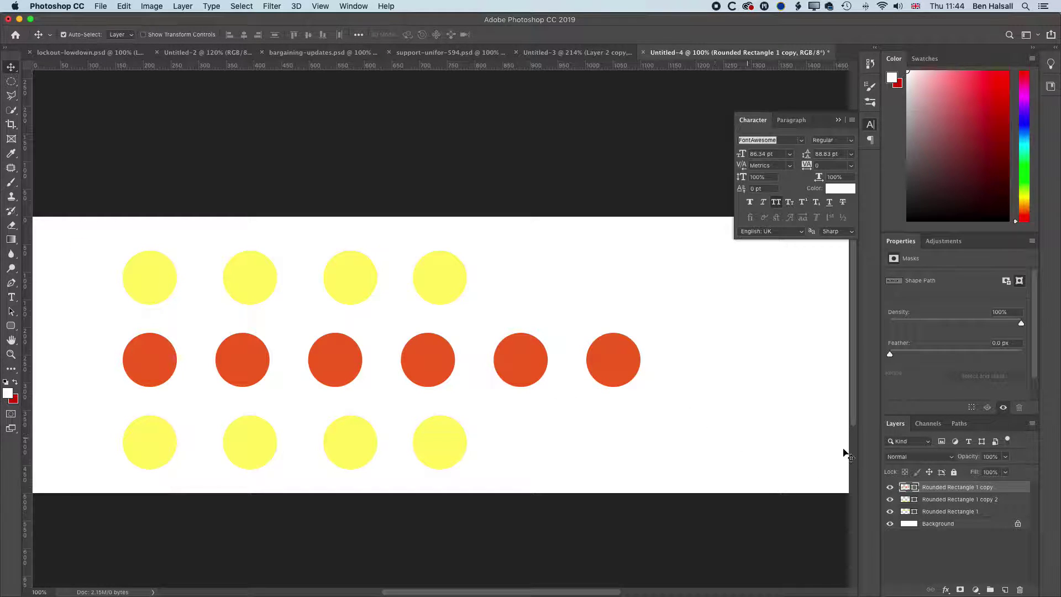
# - Draw an orange circle about 168 px wide with the Ellipse Tool in the empty area beyond the circle rows
pyautogui.click(10, 326)
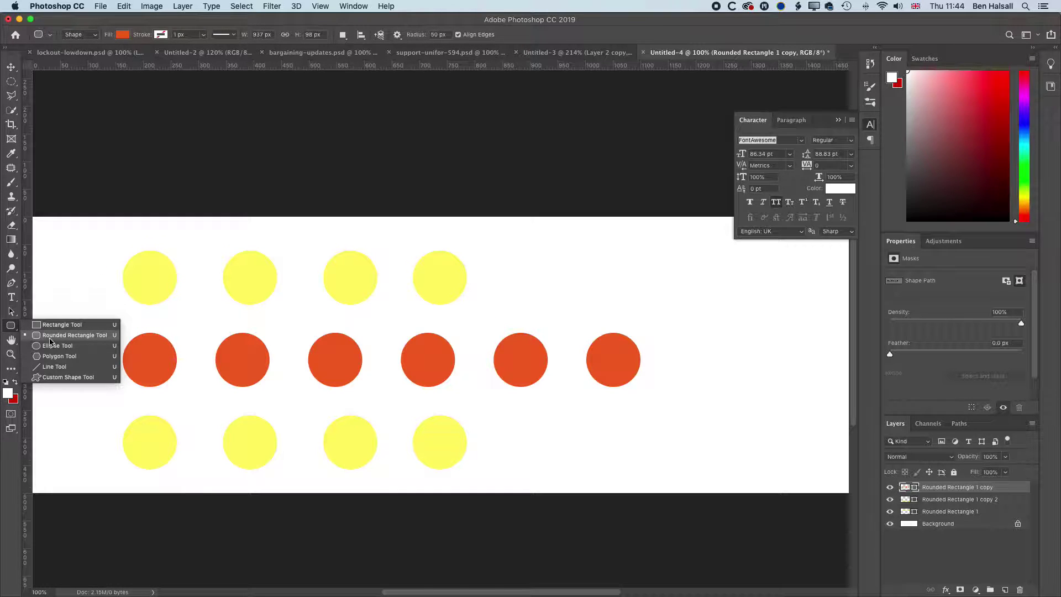
pyautogui.click(55, 345)
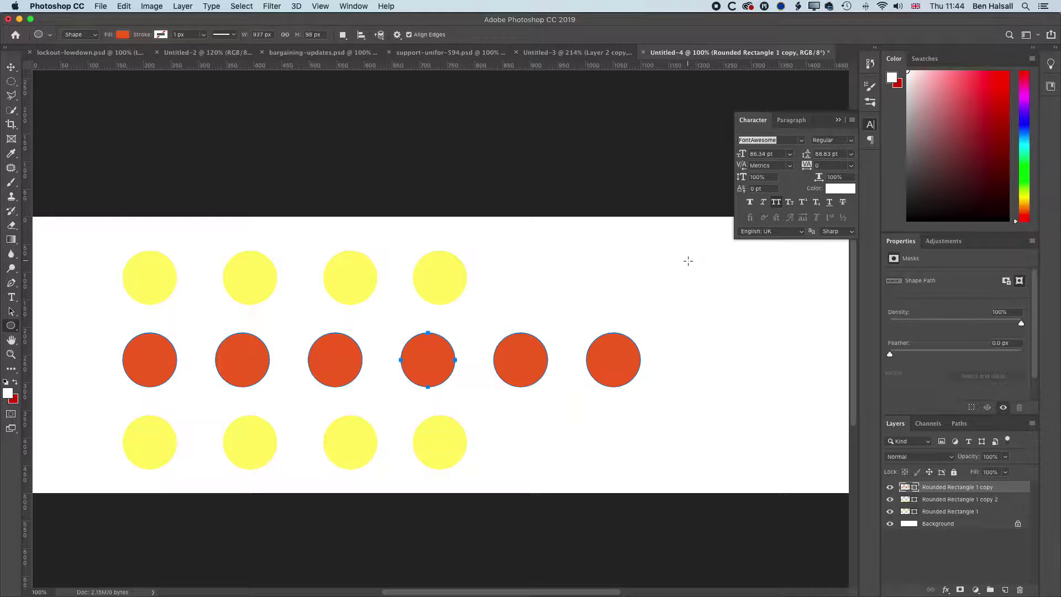
pyautogui.moveTo(687, 260); pyautogui.dragTo(782, 363)
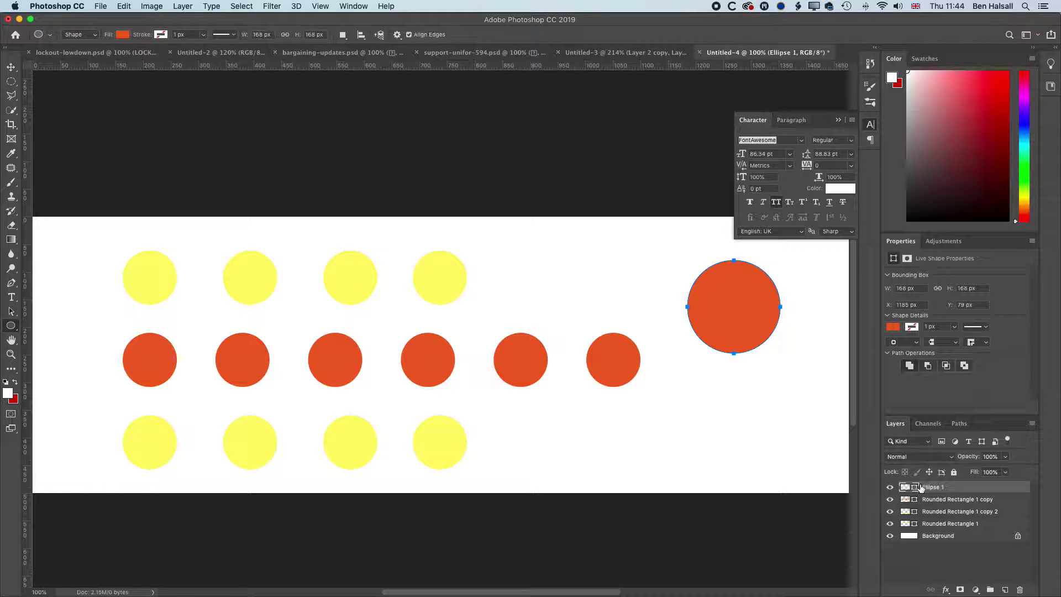
# - Set new shapes to Combine Shapes and draw a second circle about 160 px wide overlapping the large orange circle on the same layer
pyautogui.click(343, 35)
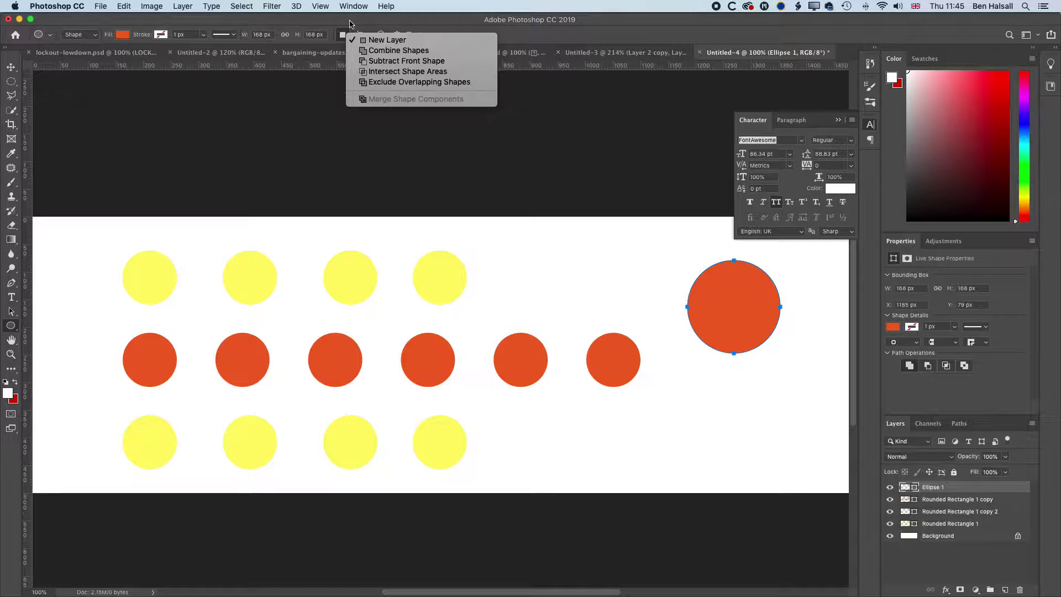
pyautogui.click(360, 24)
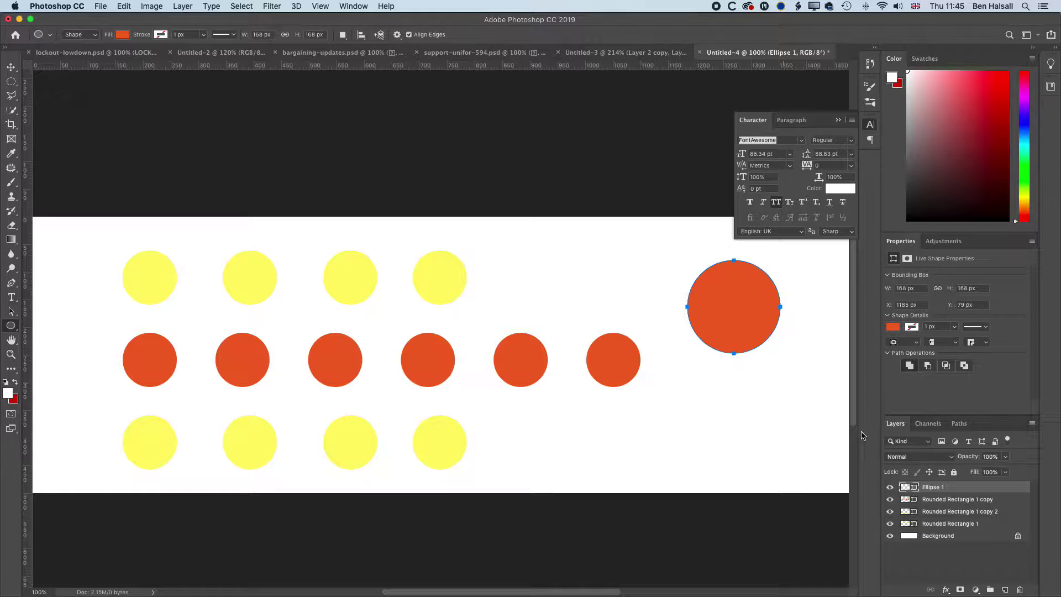
pyautogui.click(343, 35)
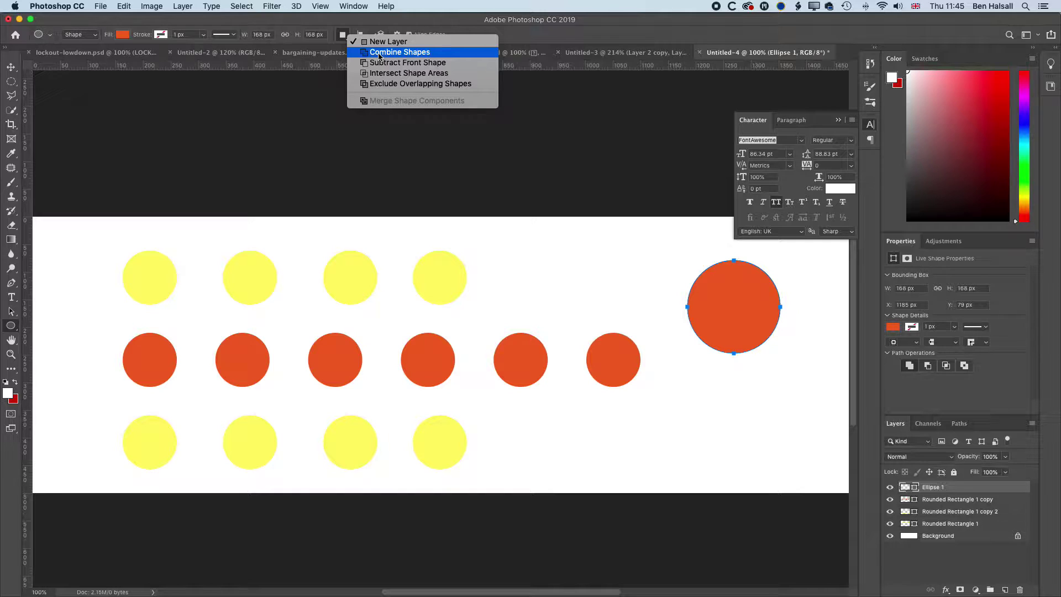
pyautogui.click(381, 54)
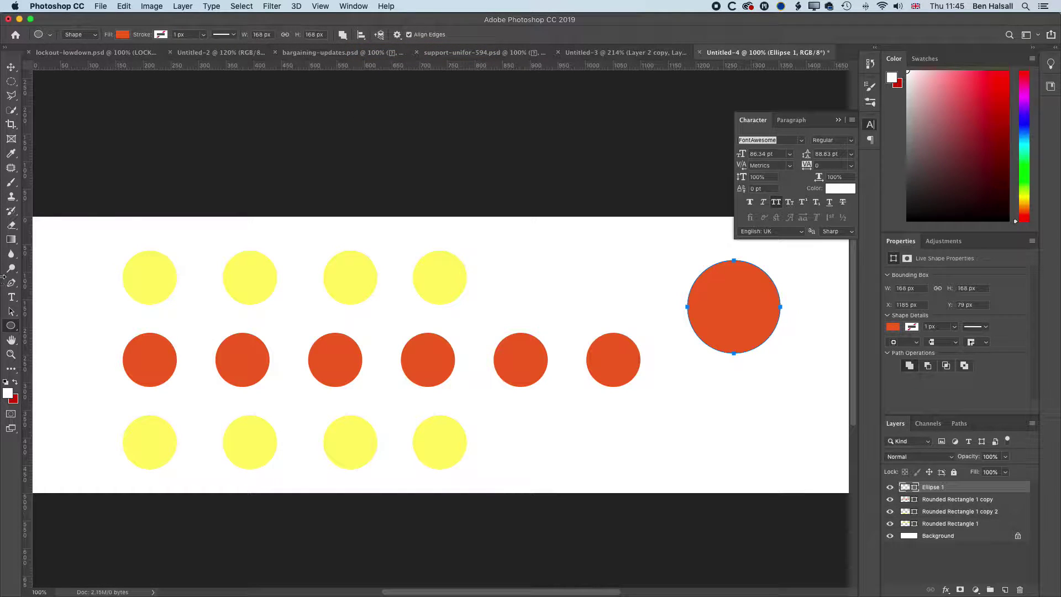
pyautogui.moveTo(674, 396)
pyautogui.mouseDown()
pyautogui.moveTo(743, 301)
pyautogui.moveTo(774, 282)
pyautogui.moveTo(771, 308)
pyautogui.mouseUp()
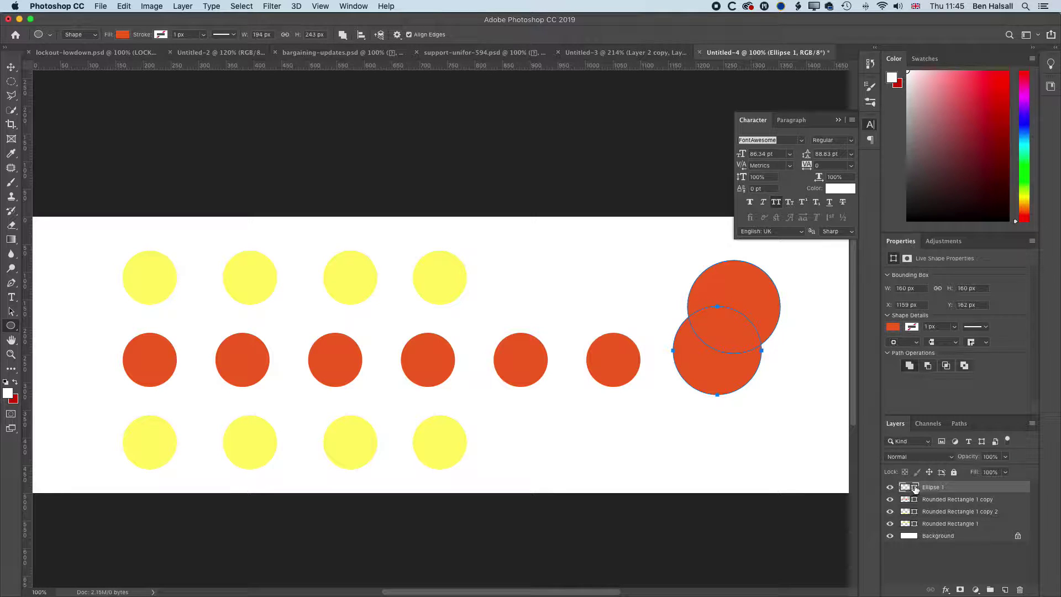
# - Try Subtract Front Shape with both overlapping orange circles selected using the Path Selection Tool
pyautogui.click(10, 69)
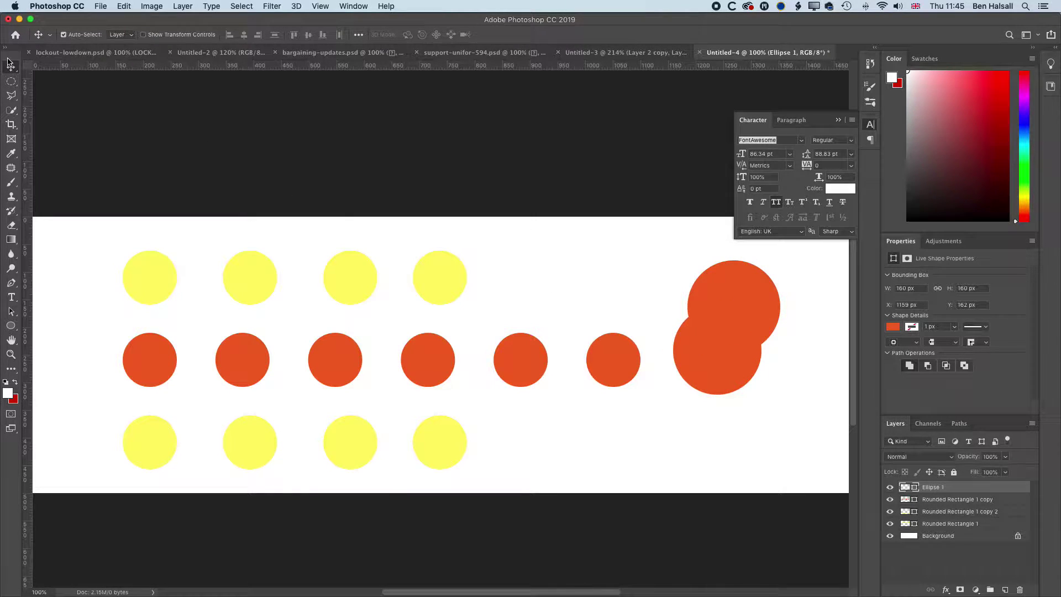
pyautogui.click(11, 313)
pyautogui.click(737, 297)
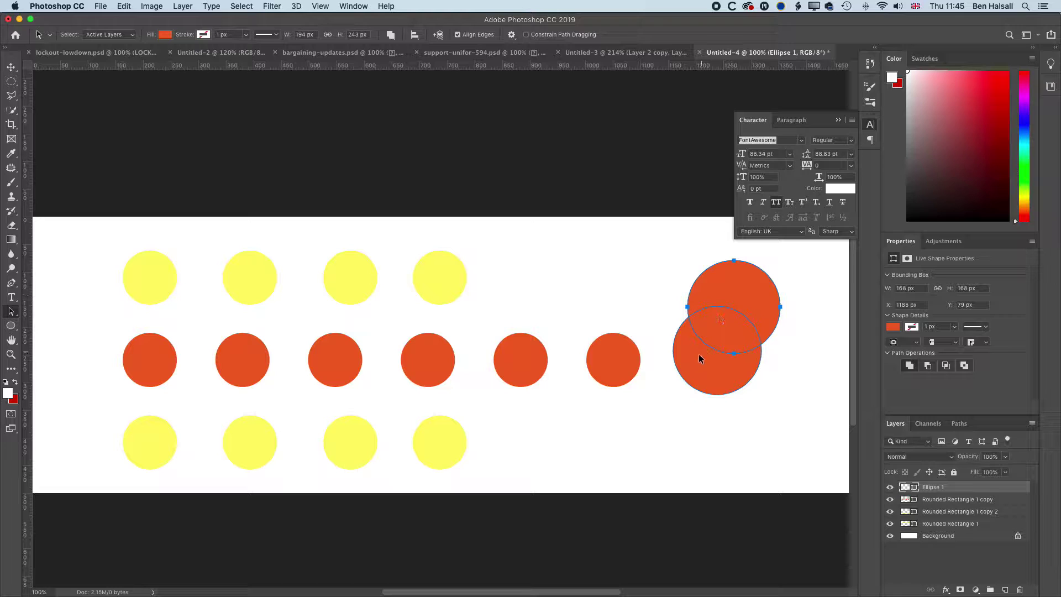
pyautogui.click(391, 35)
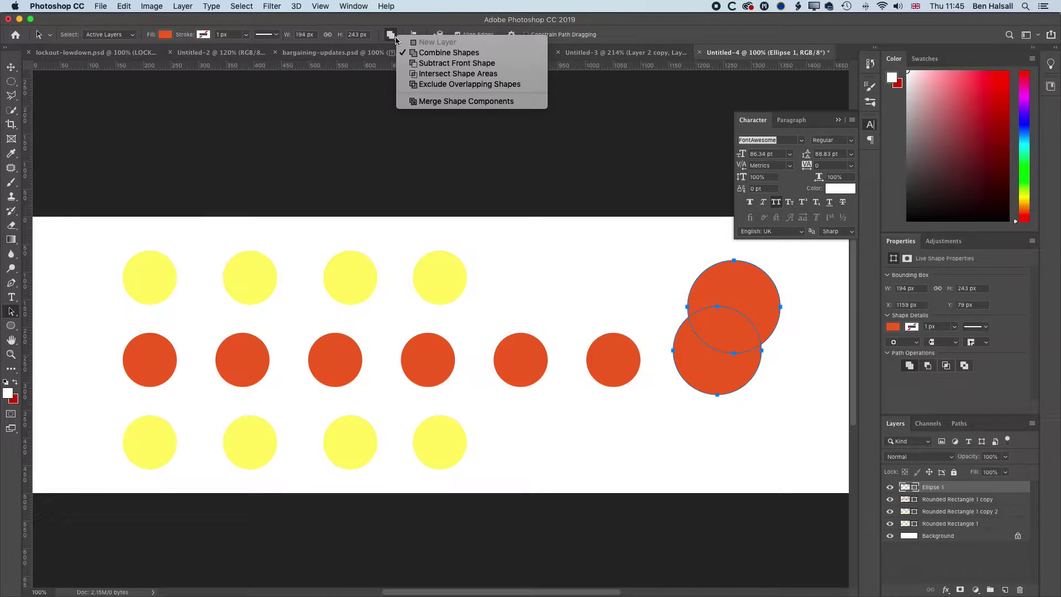
pyautogui.click(423, 65)
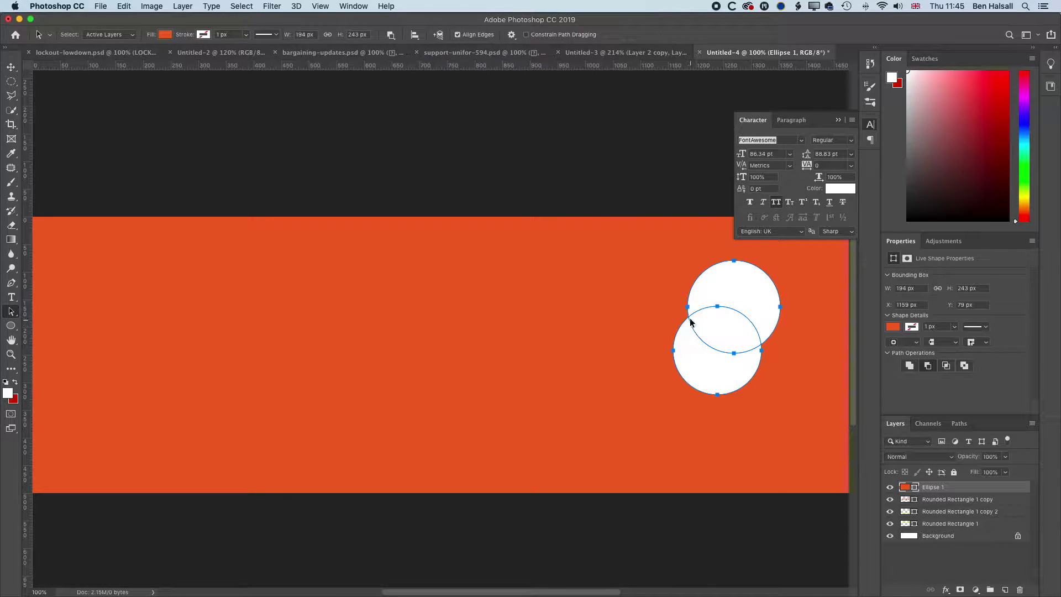
# - Subtract only the lower overlapping circle from the upper one to form a crescent, and shift the upper circle slightly
pyautogui.click(707, 326)
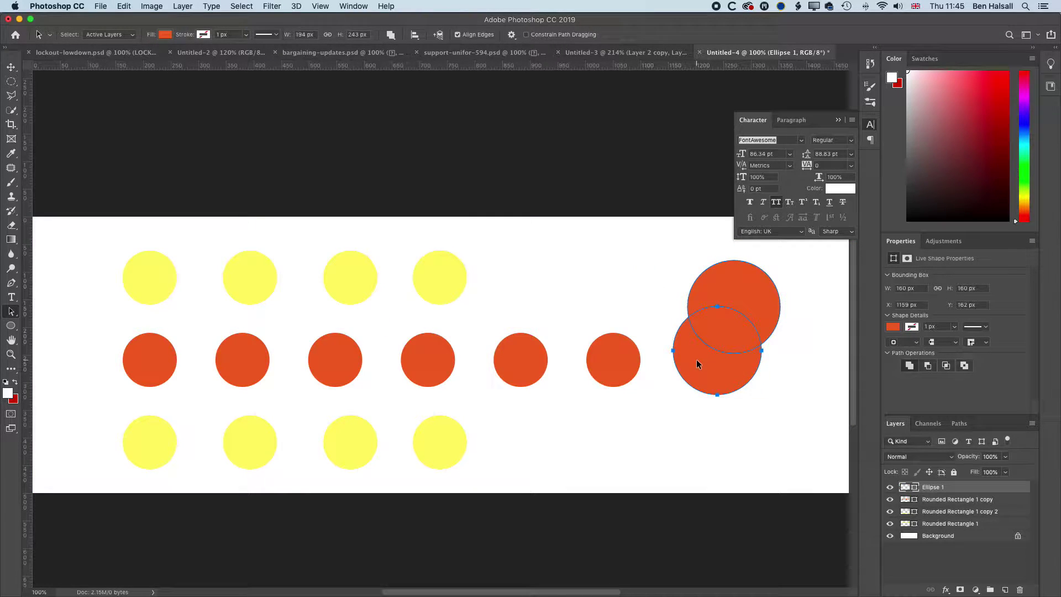
pyautogui.click(390, 37)
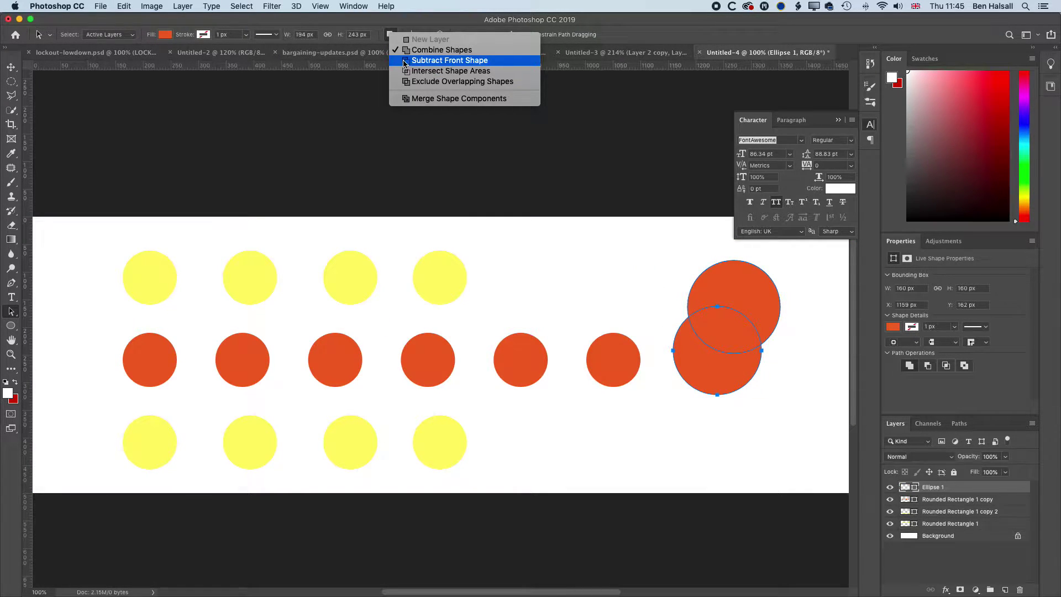
pyautogui.click(424, 64)
pyautogui.click(793, 350)
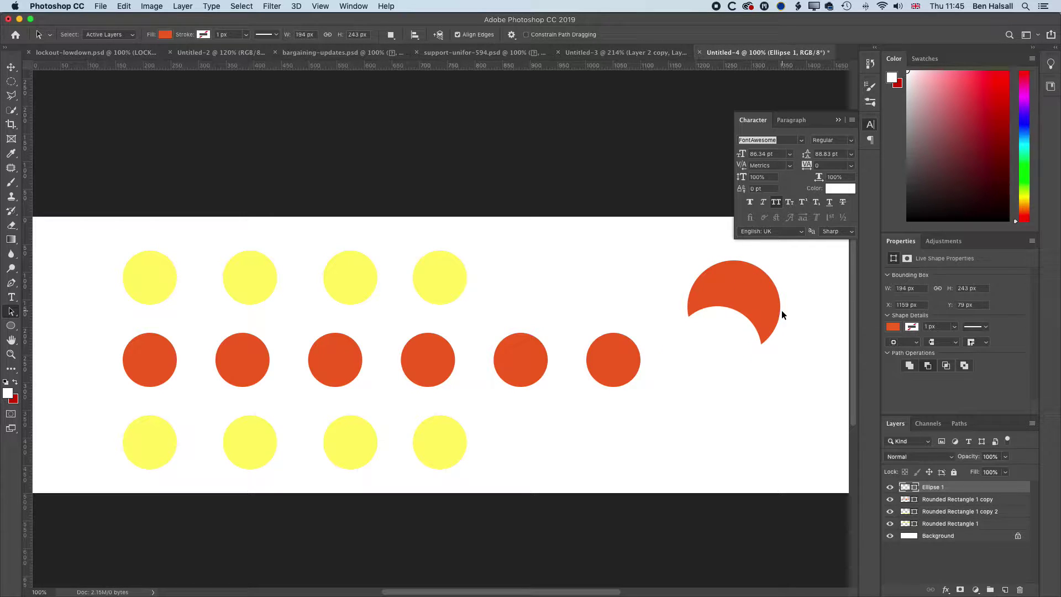
pyautogui.moveTo(748, 304)
pyautogui.mouseDown()
pyautogui.moveTo(755, 279)
pyautogui.moveTo(748, 299)
pyautogui.moveTo(776, 305)
pyautogui.moveTo(746, 279)
pyautogui.moveTo(746, 324)
pyautogui.mouseUp()
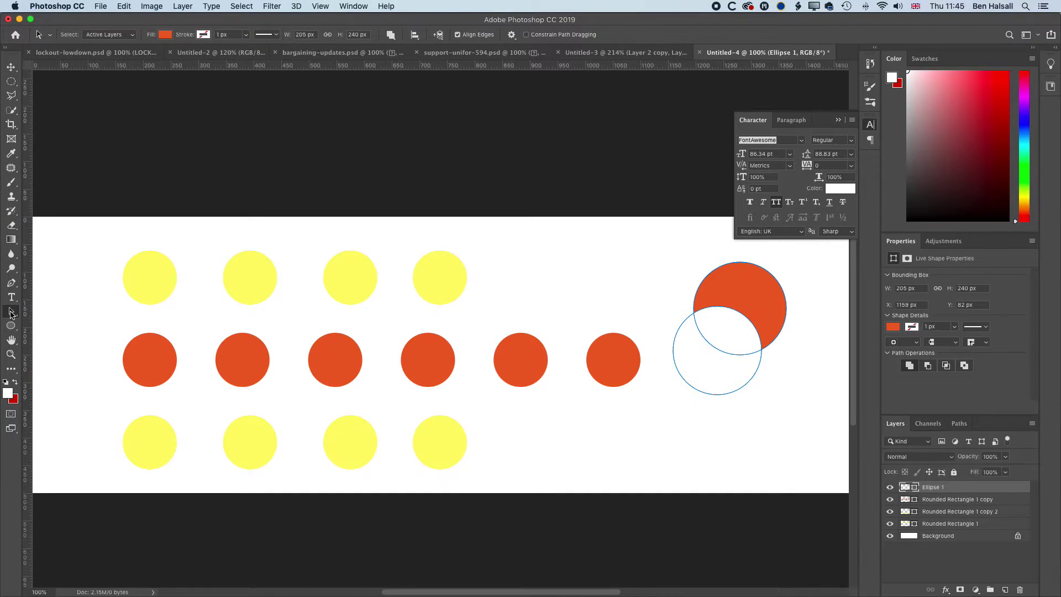
# - Select the rounded rectangle layers one after another with the Move Tool active to check which row of circles each holds
pyautogui.click(10, 67)
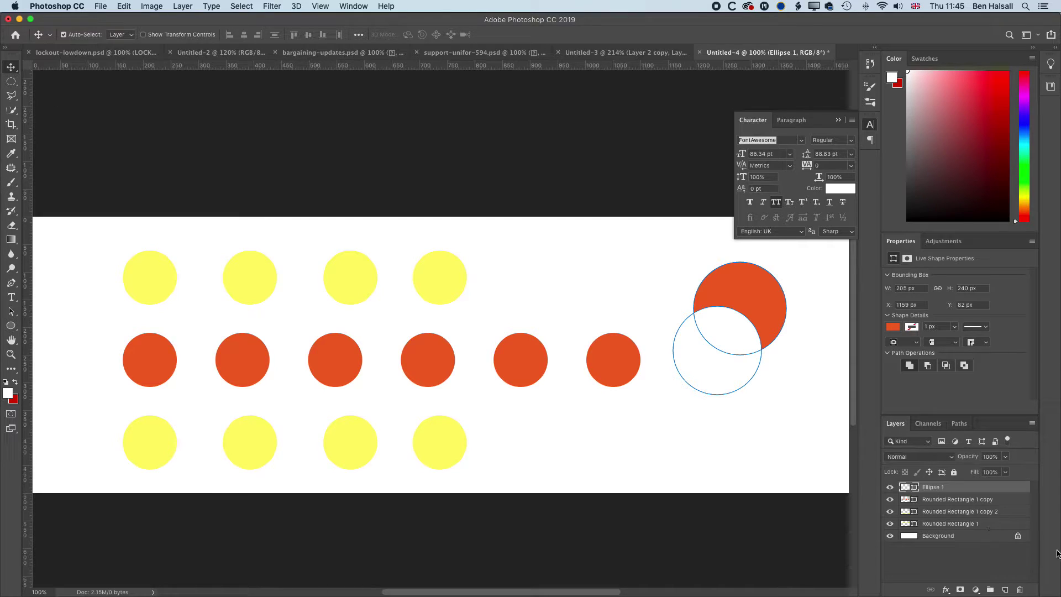
pyautogui.click(950, 501)
pyautogui.click(946, 513)
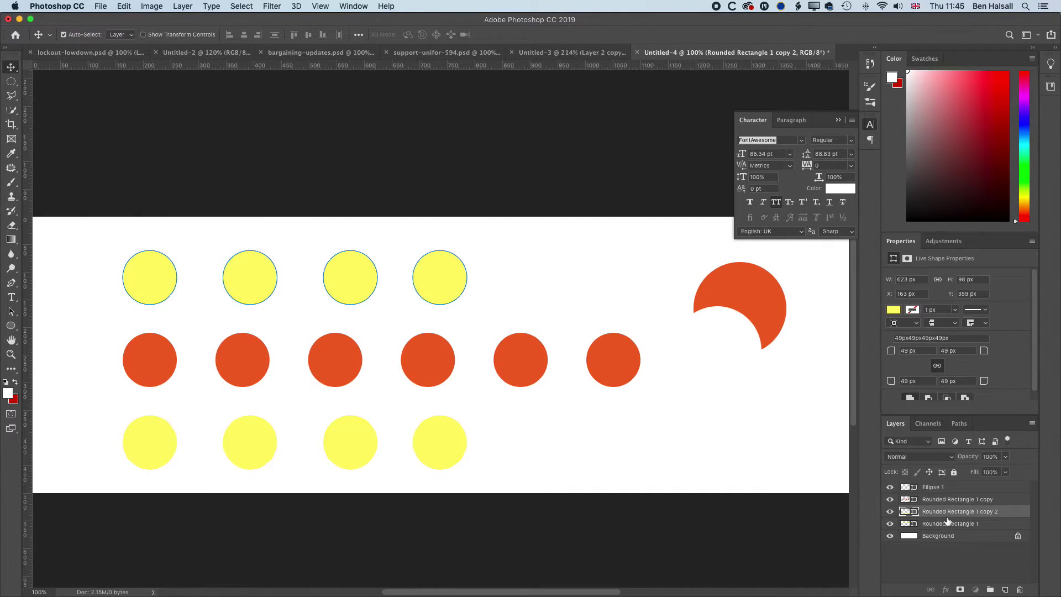
pyautogui.click(947, 518)
pyautogui.click(946, 509)
pyautogui.click(945, 501)
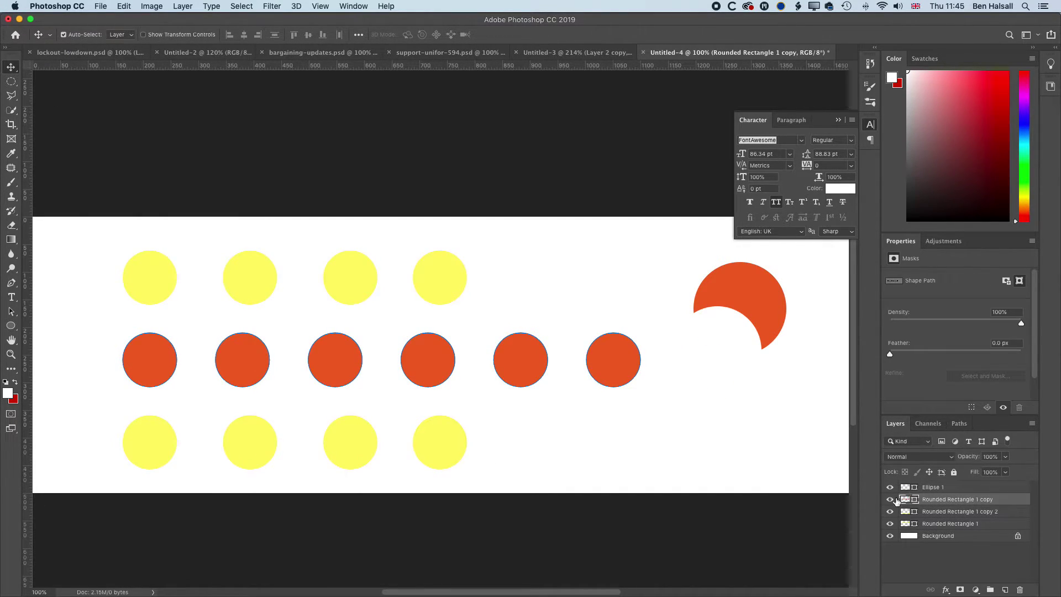